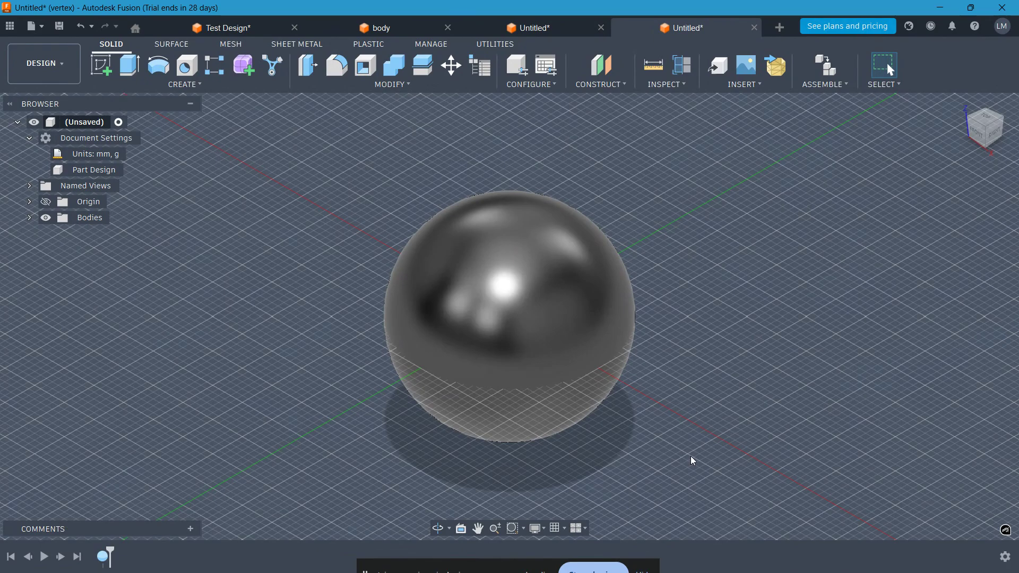
Step: Start a rectangular pattern of bodies and select the sphere as the object to repeat
scroll(736, 399, "down", 5)
middle_click_drag(835, 359, 704, 344)
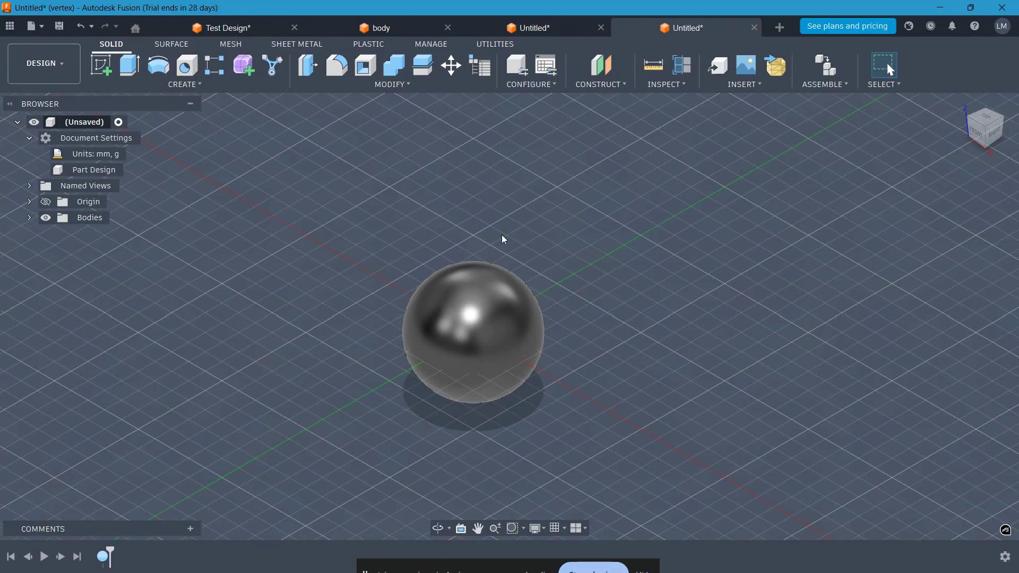
left_click_drag(348, 225, 626, 444)
left_click(678, 337)
left_click(197, 84)
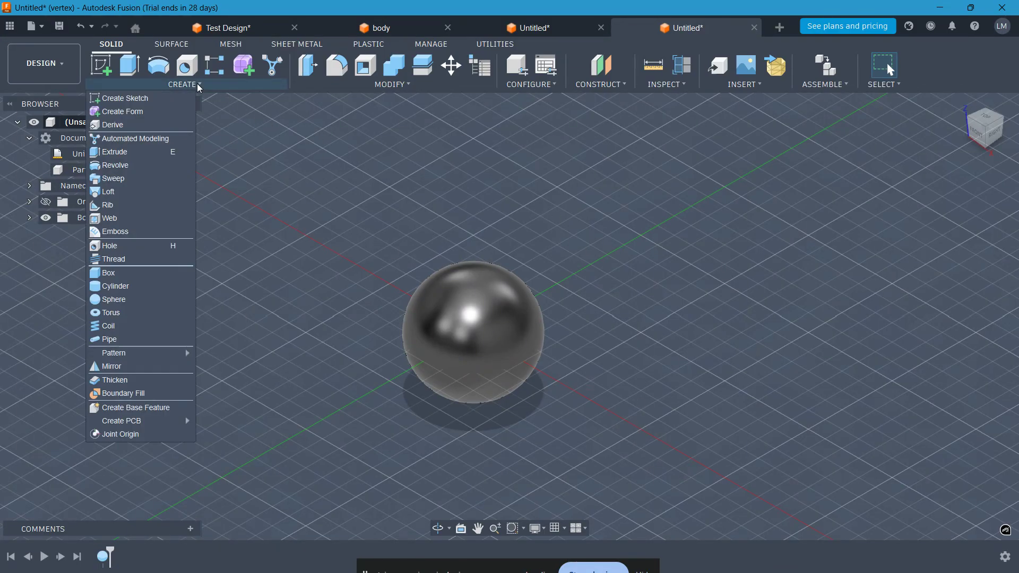
mouse_move(150, 355)
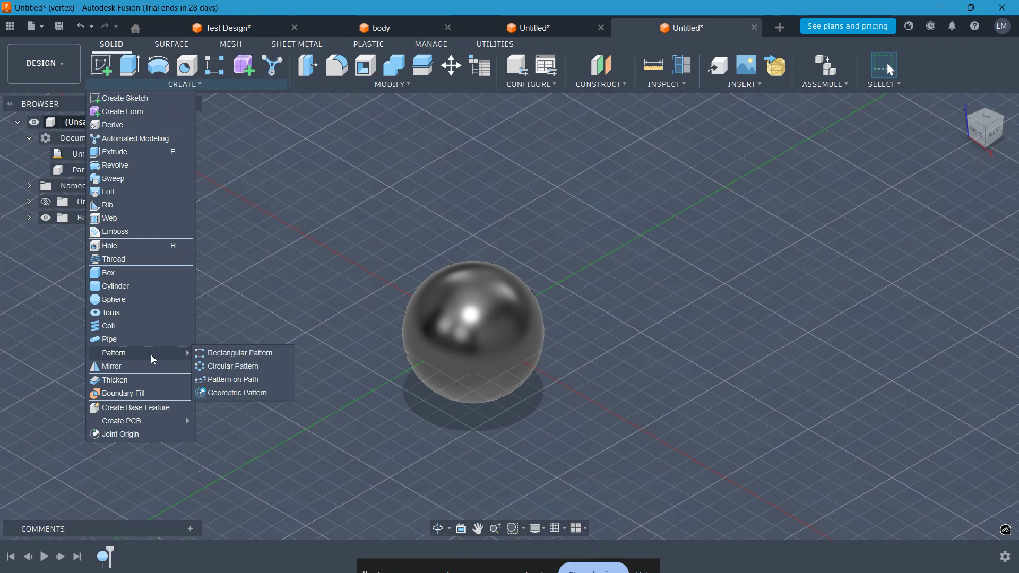
left_click(253, 356)
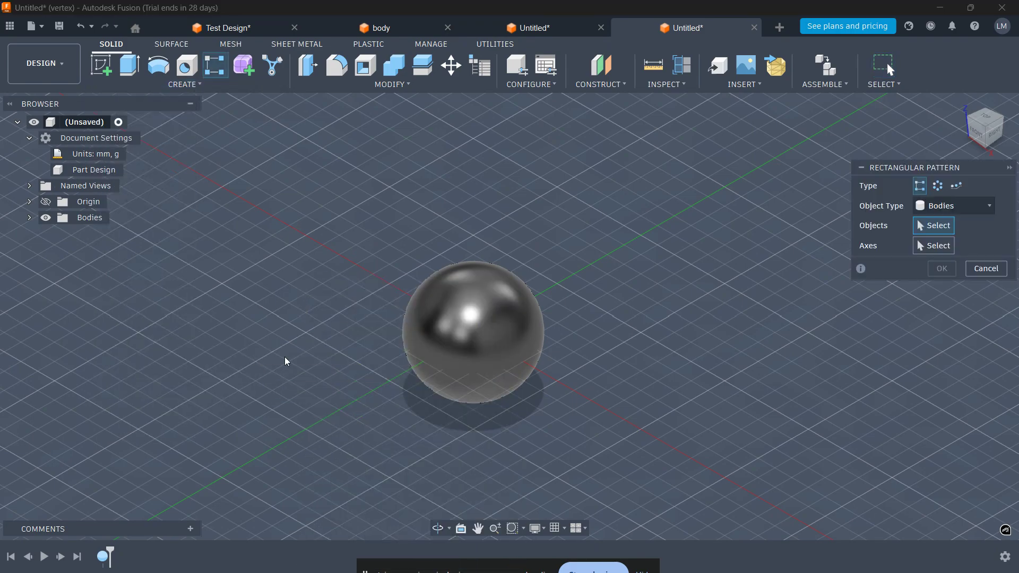
scroll(732, 350, "down", 5)
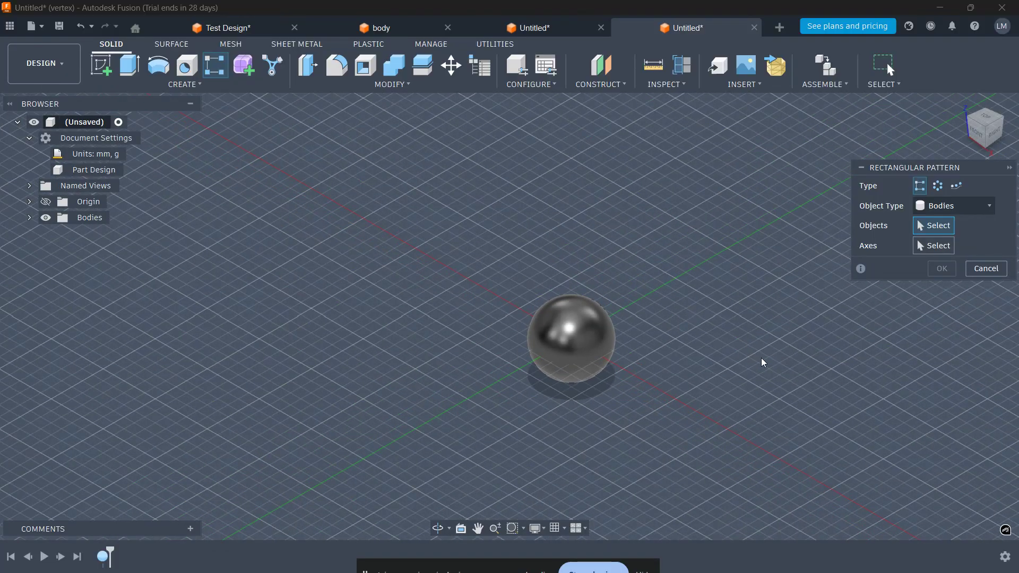
middle_click_drag(761, 357, 518, 316)
scroll(517, 315, "down", 3)
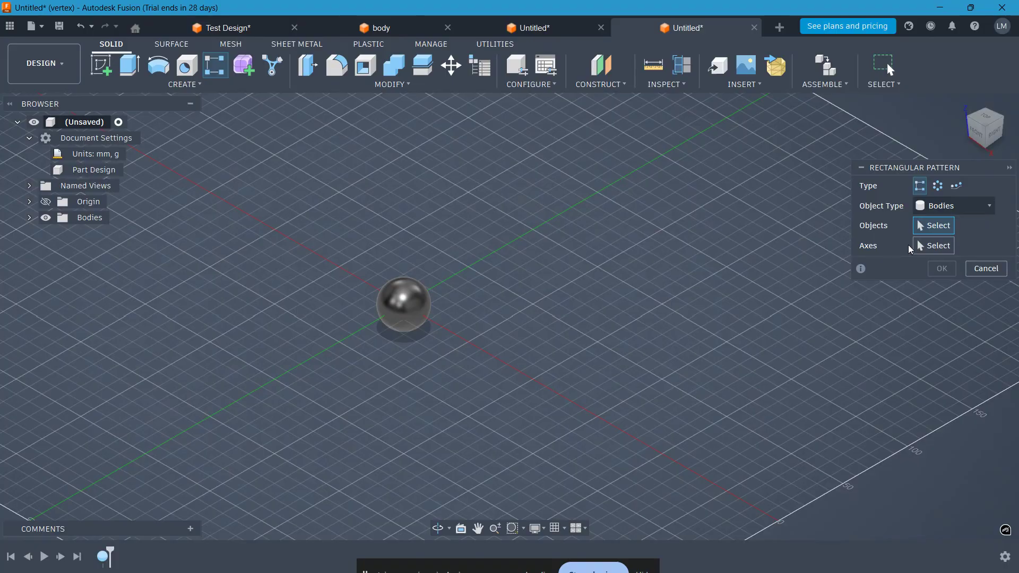
left_click(417, 306)
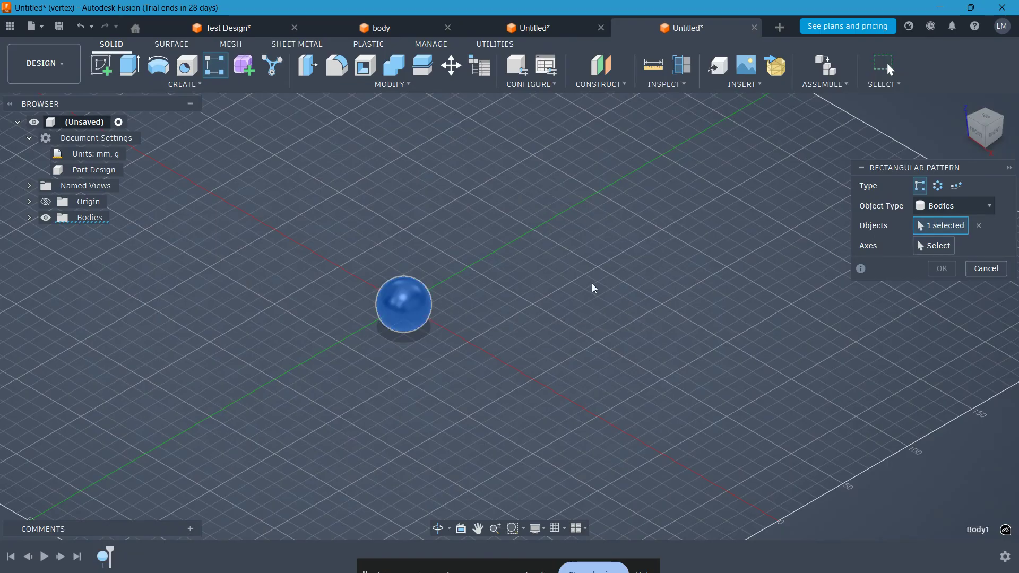
Step: Examine the Bodies, Faces and Features object types, keeping Bodies, and clear and reselect the sphere as the pattern object
left_click(964, 206)
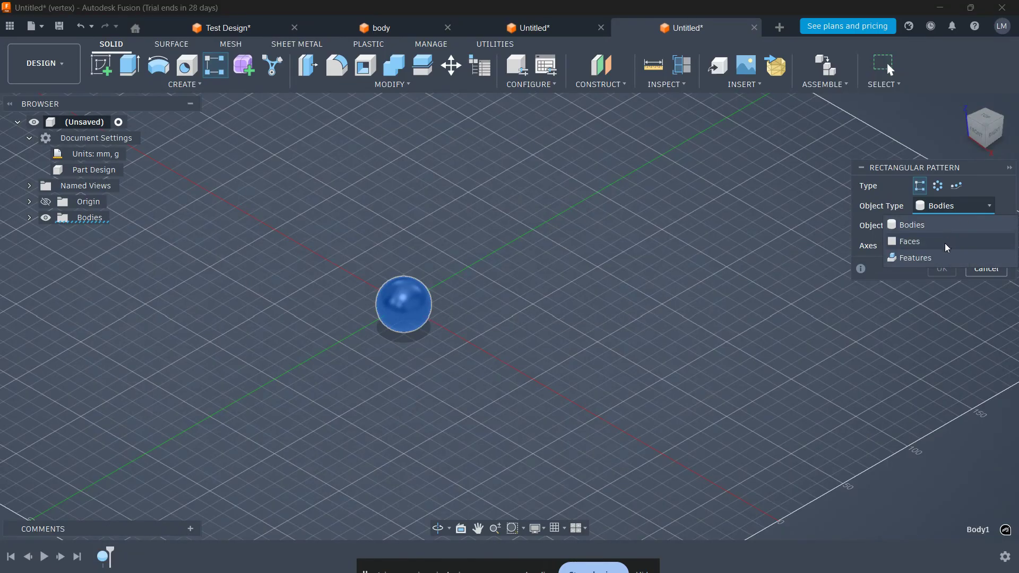
left_click(998, 187)
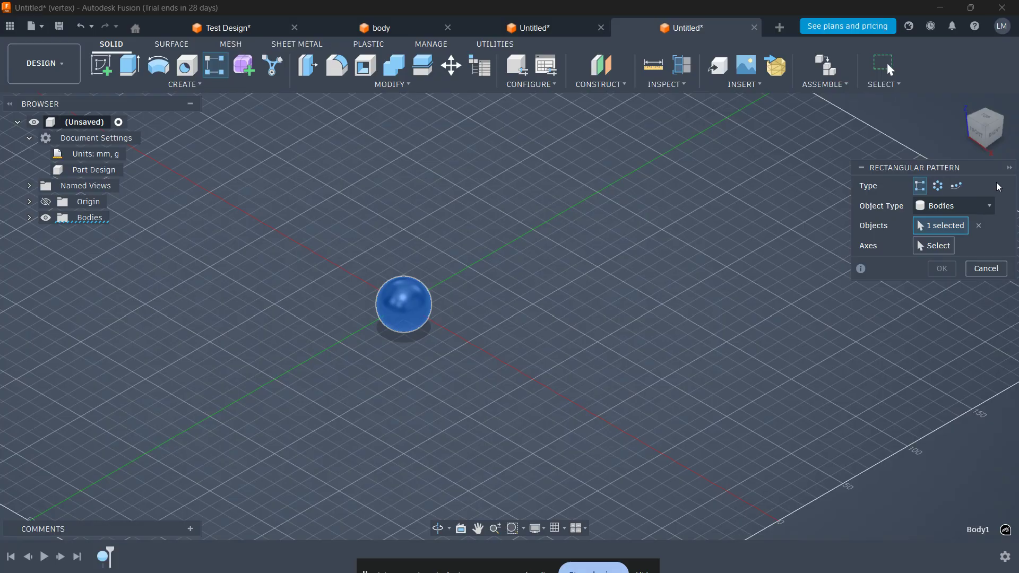
left_click(740, 275)
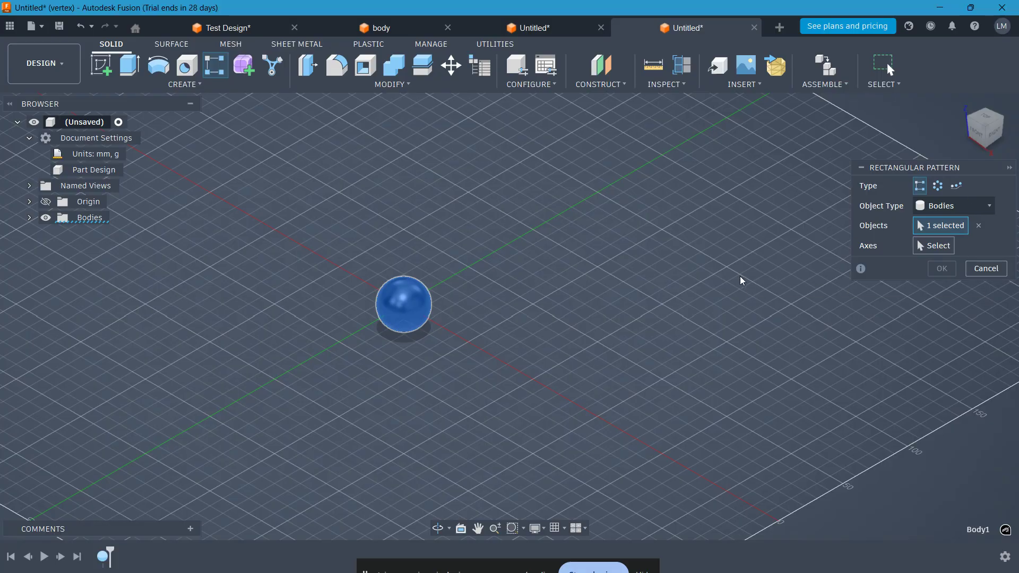
left_click(979, 225)
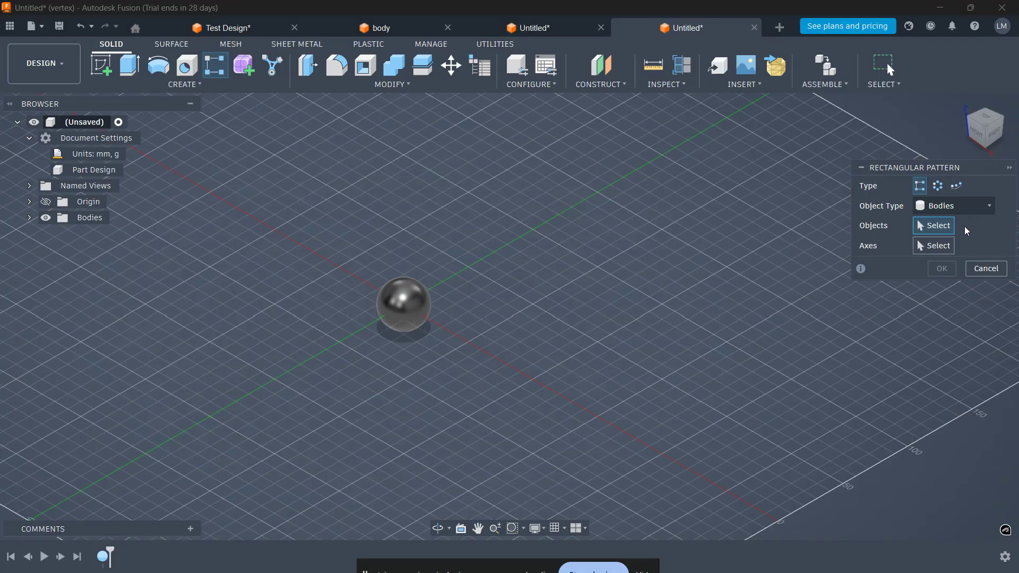
left_click(967, 207)
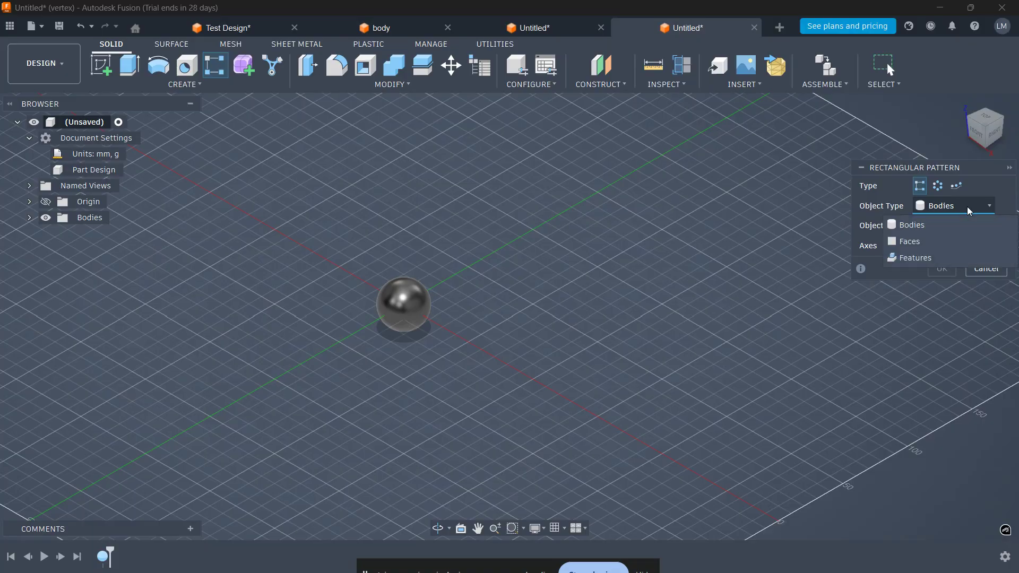
left_click(967, 206)
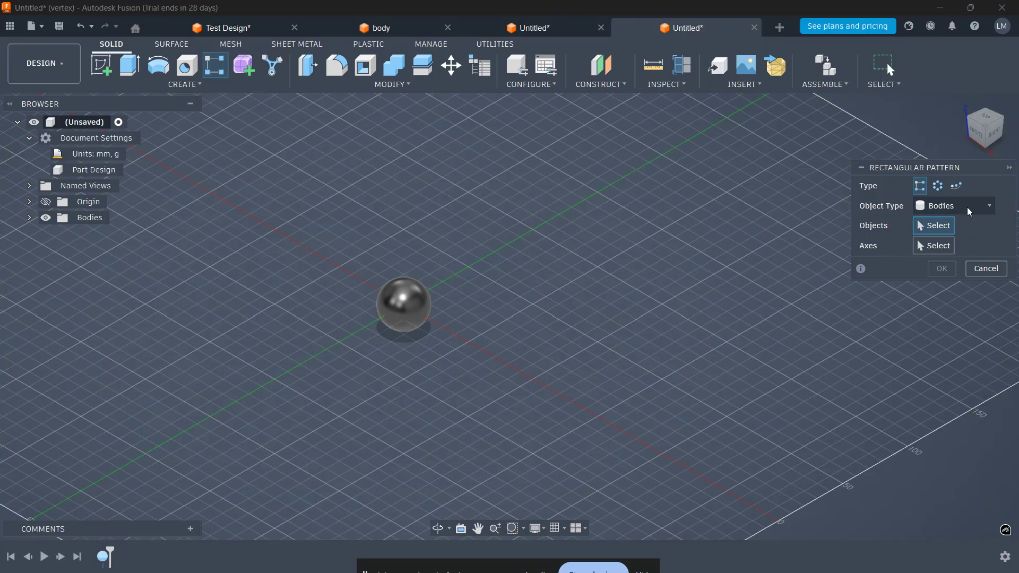
left_click(967, 207)
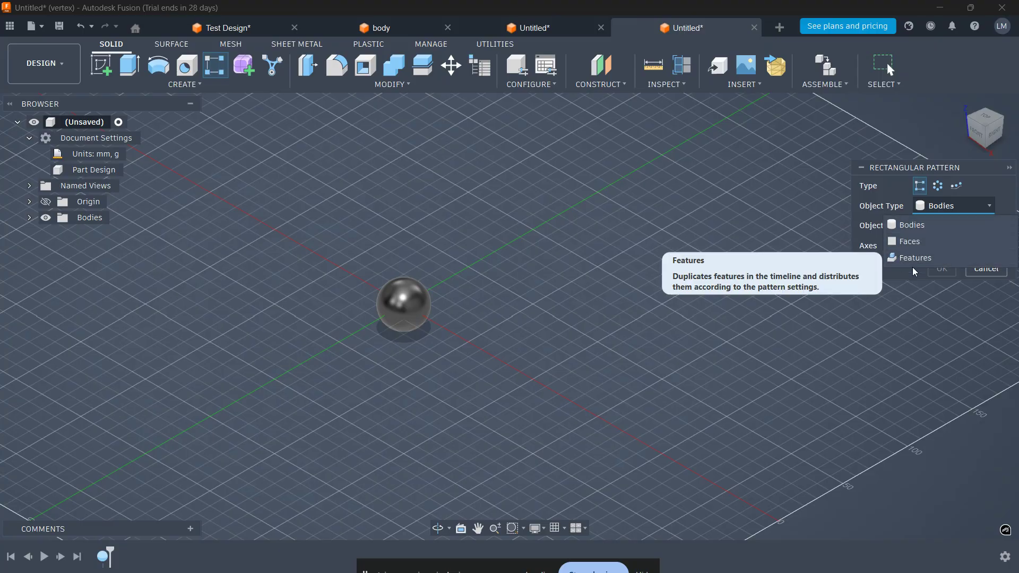
left_click(995, 190)
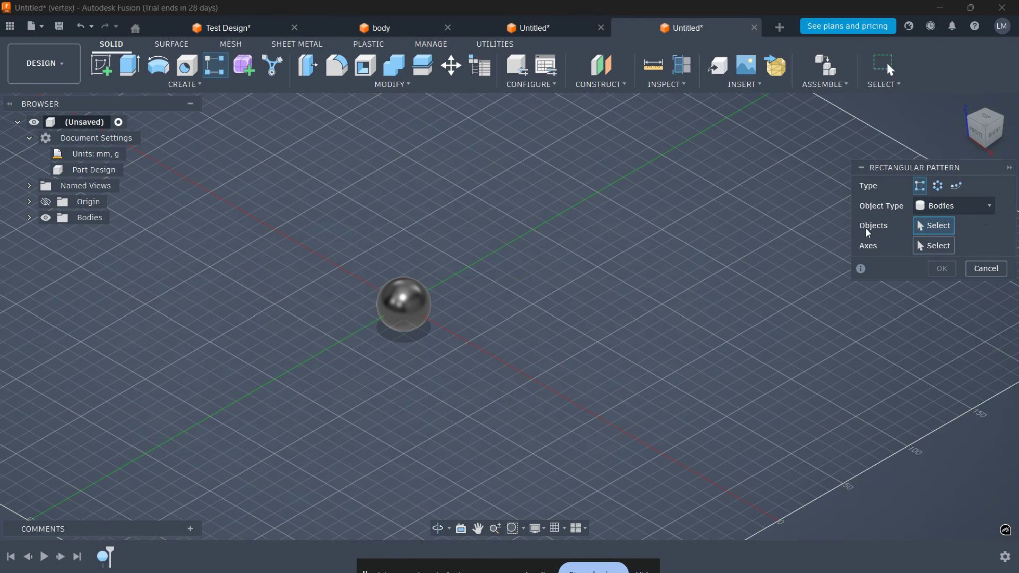
left_click(404, 304)
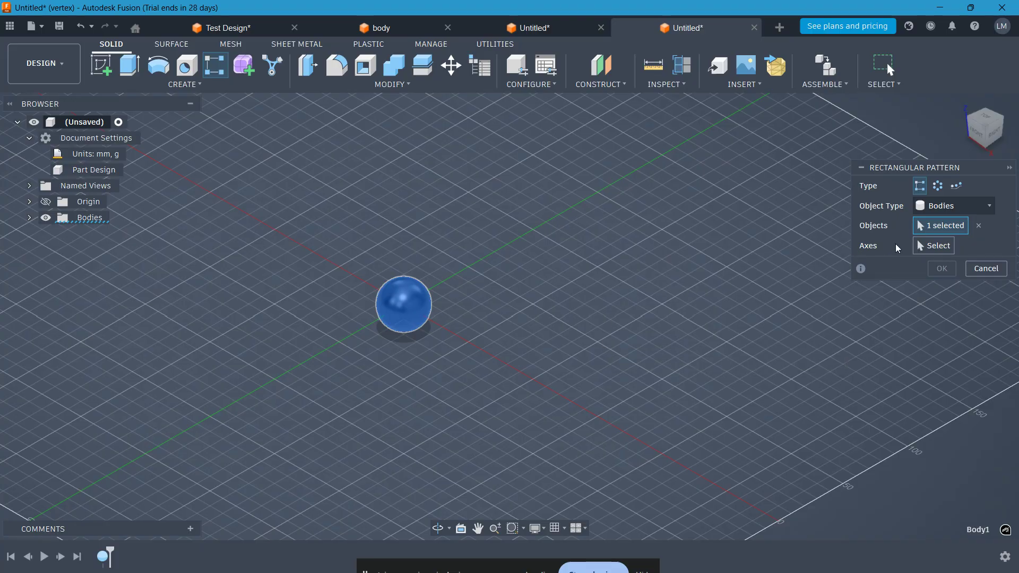
Step: Set the pattern's first axis along the red X axis with a quantity of 6
left_click(924, 249)
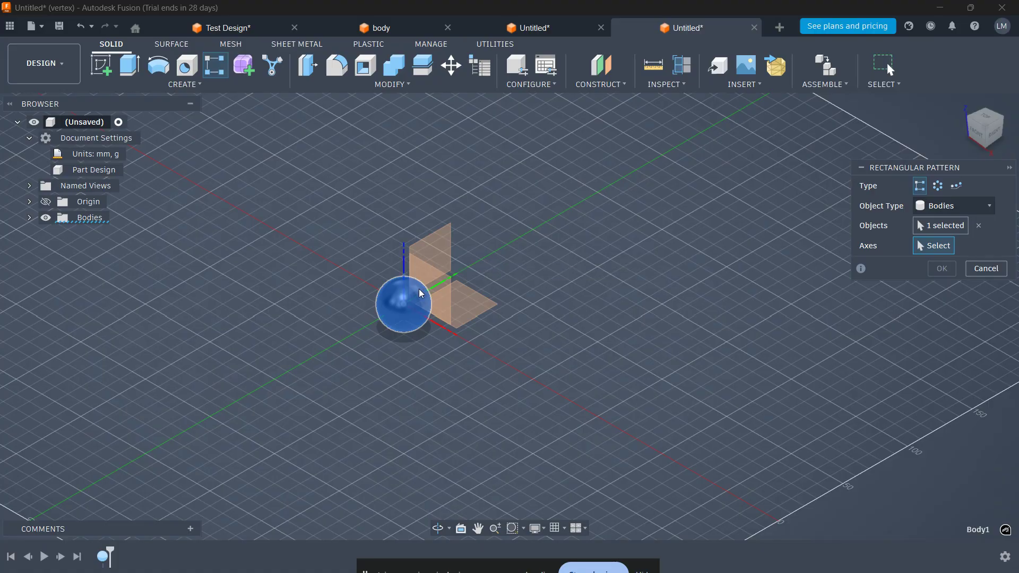
left_click(444, 330)
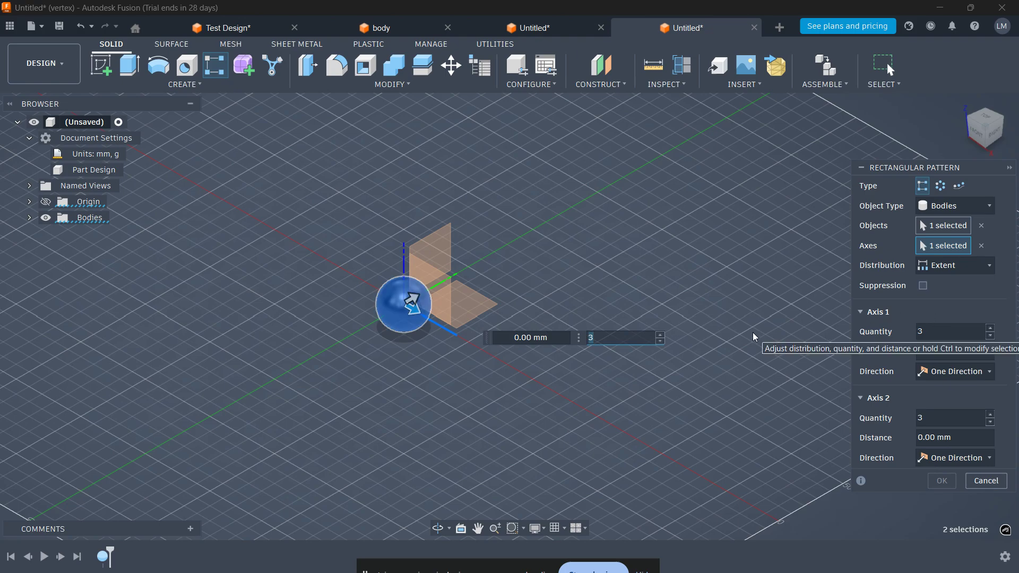
type("6")
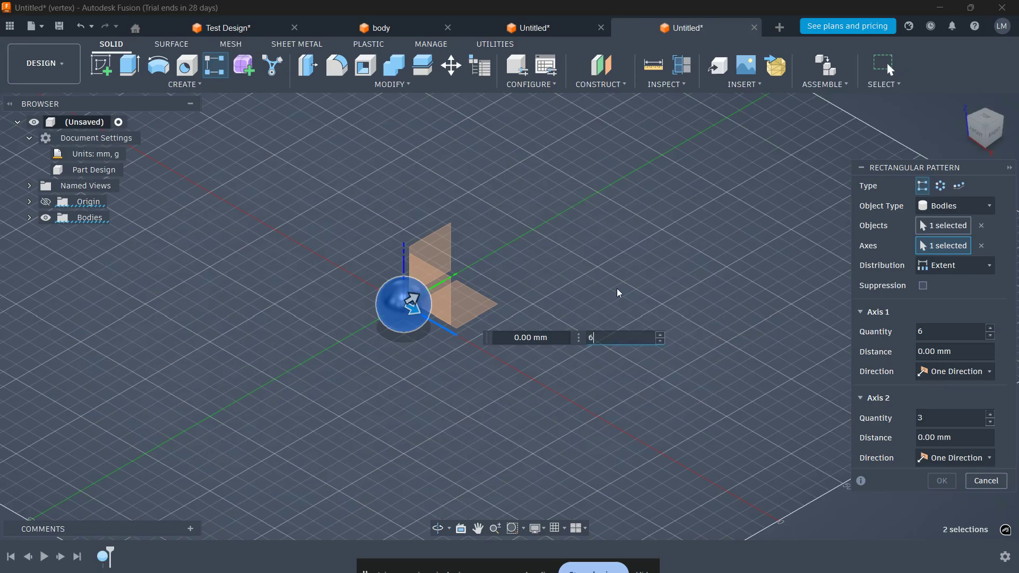
Step: Extend the row of spheres along the first axis and set its distance to 183 mm
left_click_drag(413, 305, 649, 444)
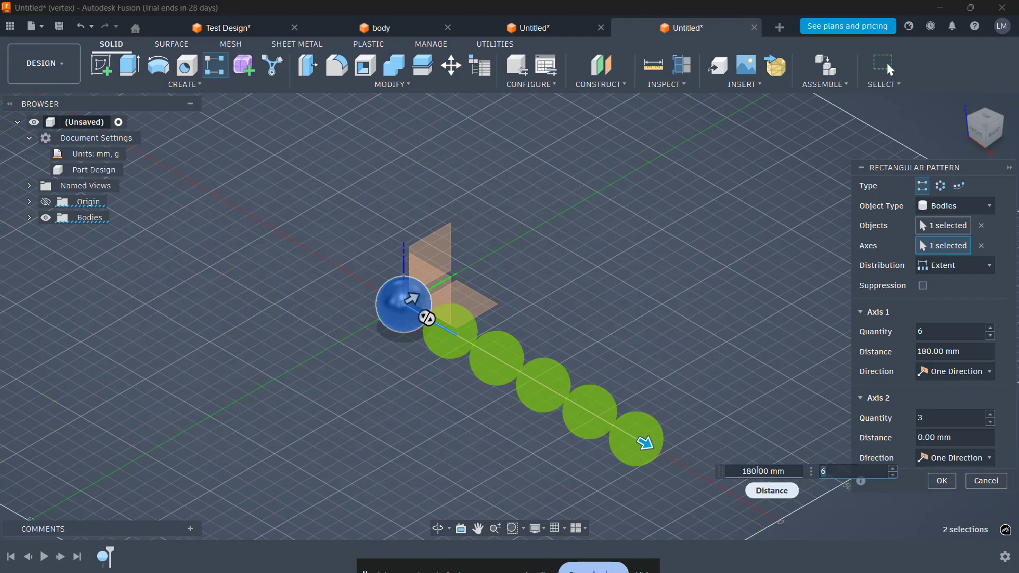
left_click(758, 471)
key("BackSpace")
type("1")
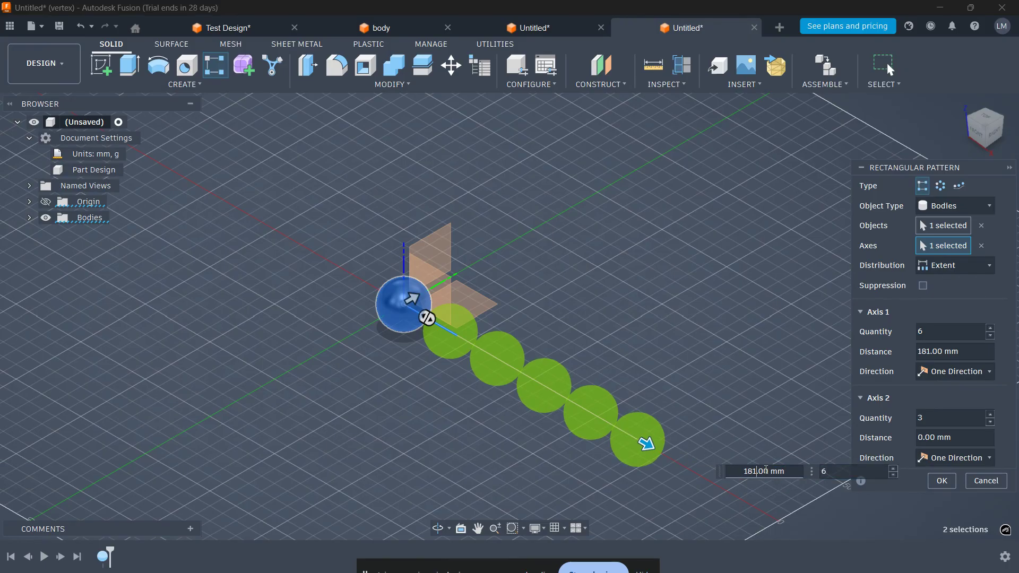
key("BackSpace")
type("2")
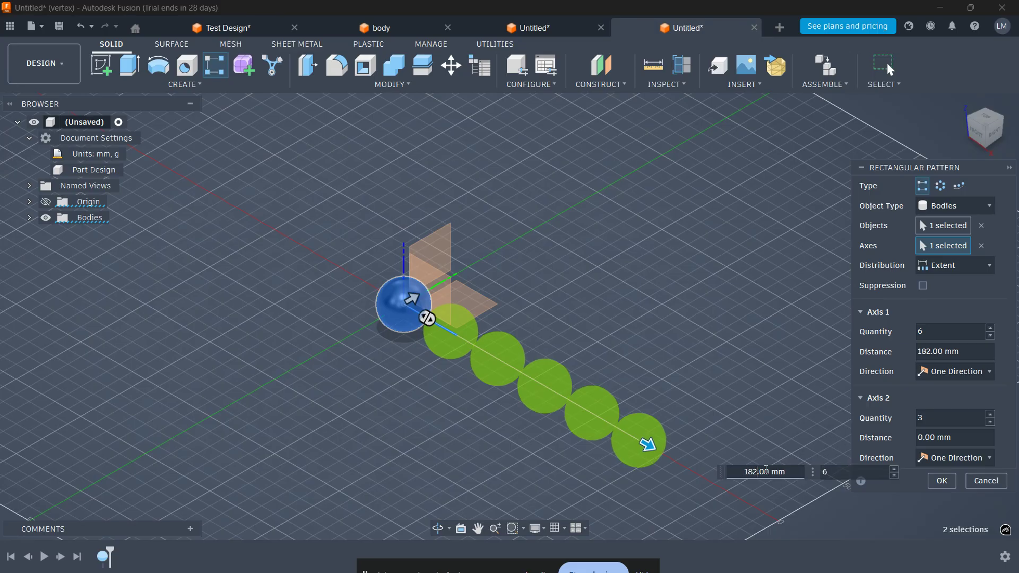
key("BackSpace")
type("3")
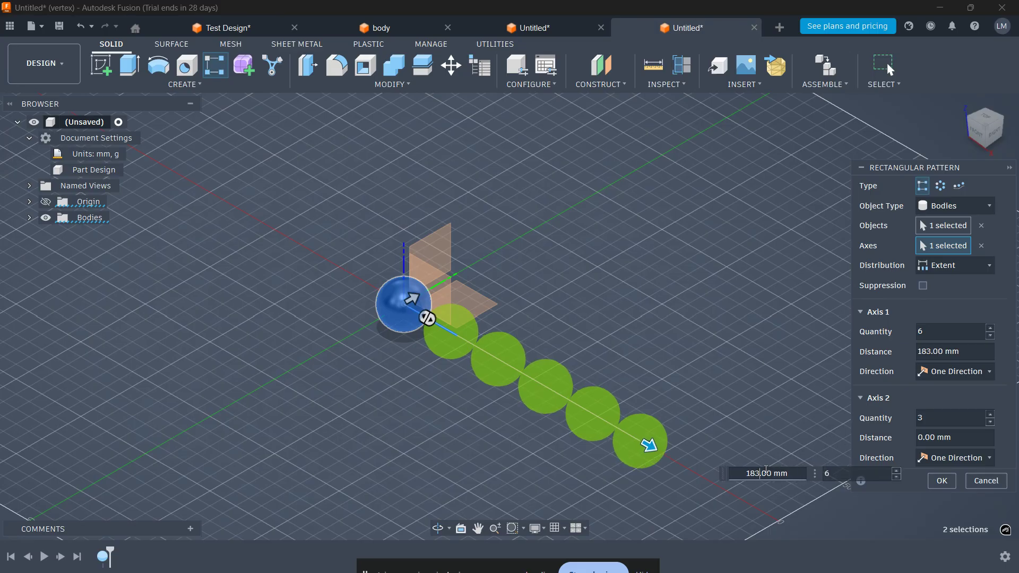
left_click(799, 389)
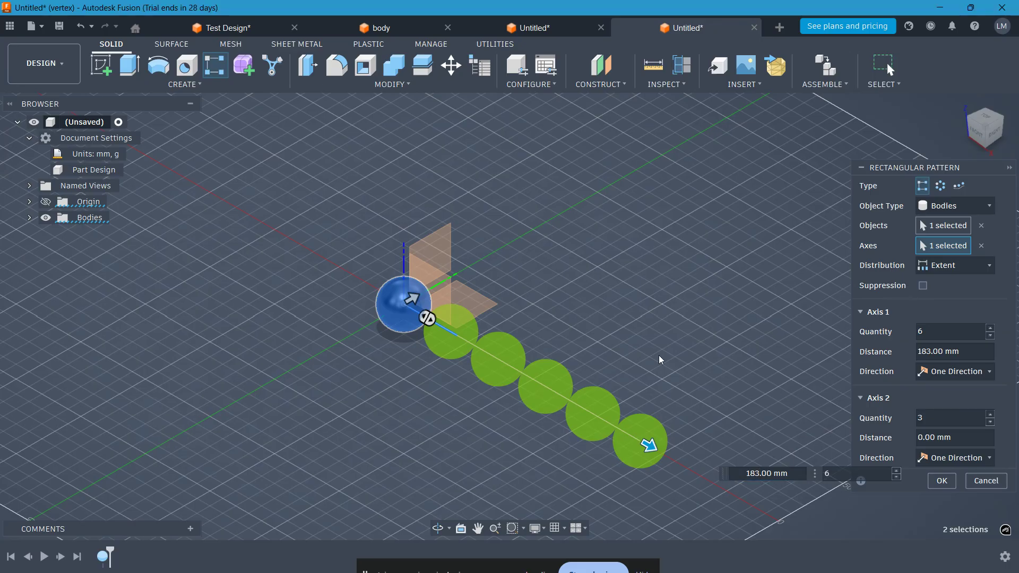
Step: Extend the pattern along the second axis, setting its distance to 73 mm
left_click_drag(413, 300, 510, 270)
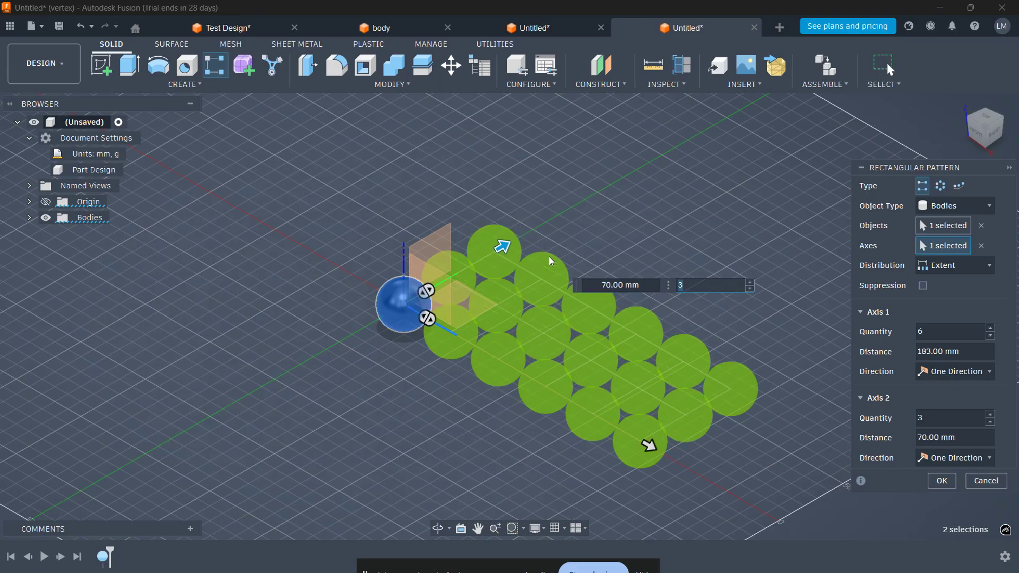
left_click(608, 285)
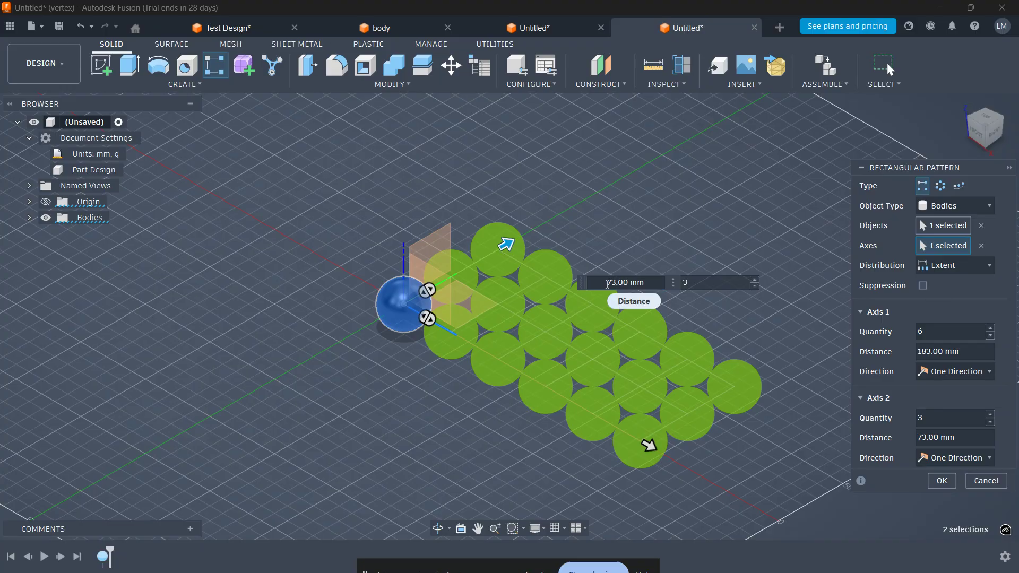
Step: Try second-axis distances of 173 mm and -73 mm, restoring 73 mm after each
type("1")
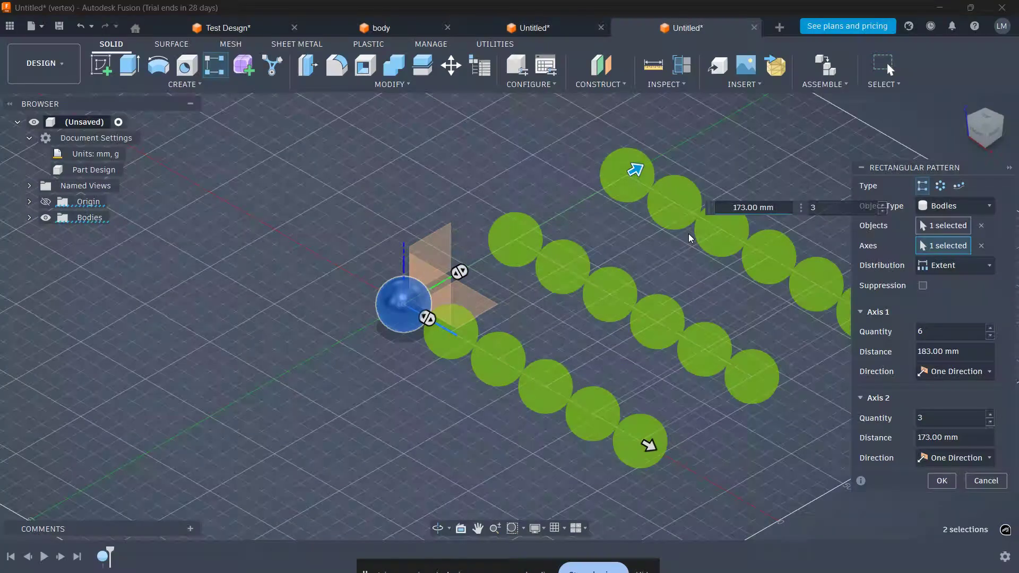
key("BackSpace")
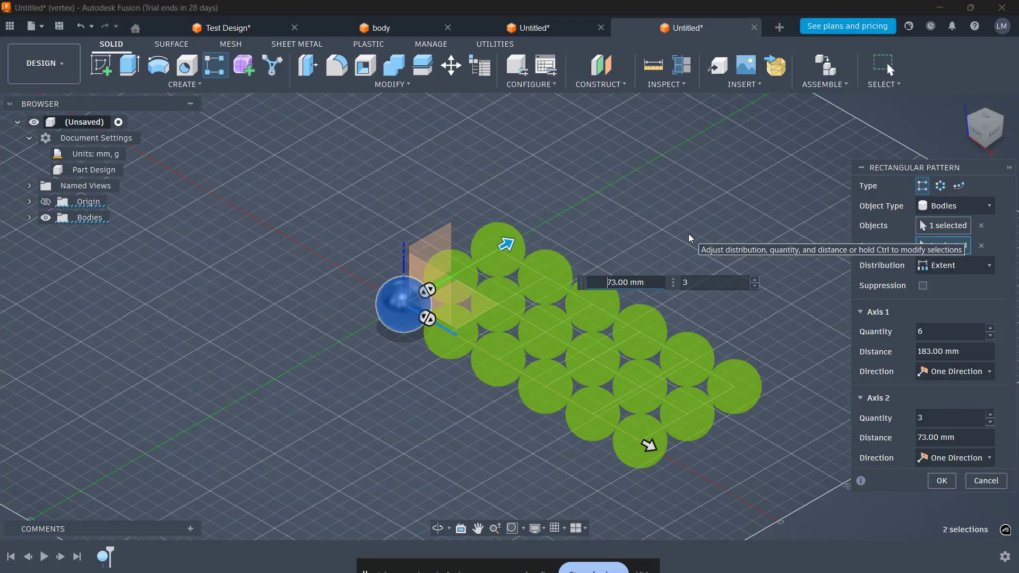
type("-")
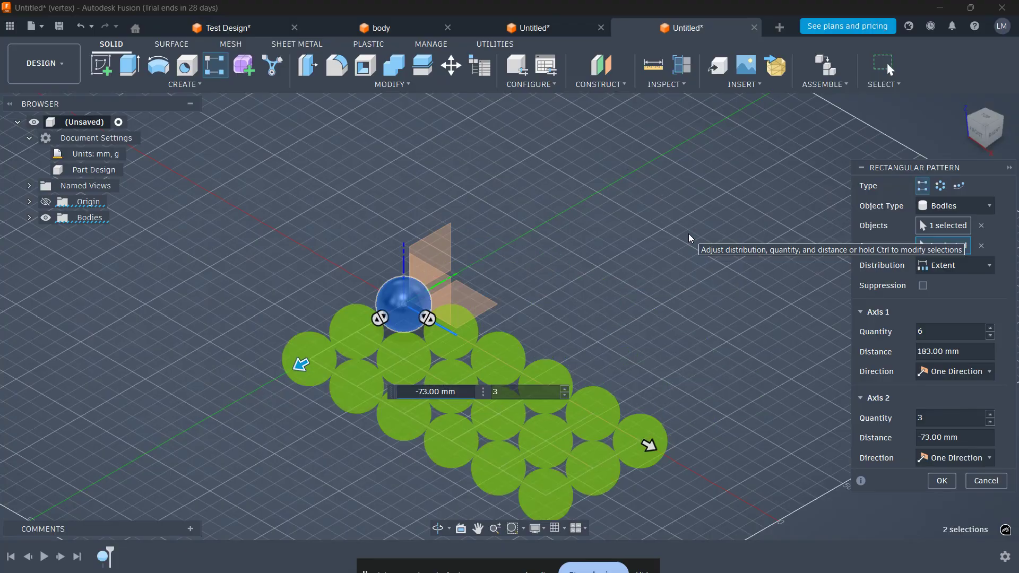
key("BackSpace")
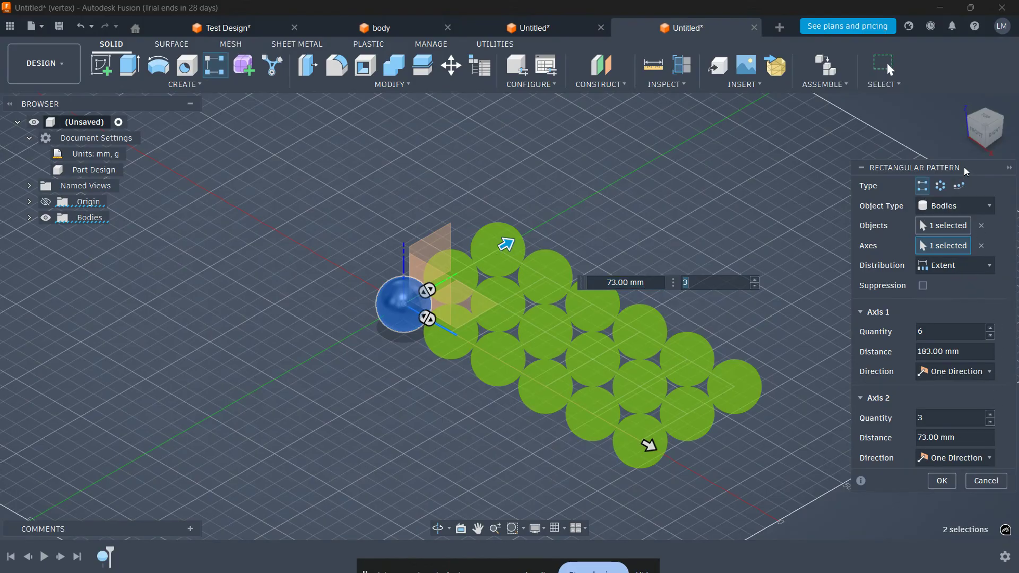
Step: Enable suppression and exclude the four inner spheres of the middle row from the pattern
left_click_drag(964, 165, 934, 162)
left_click(893, 285)
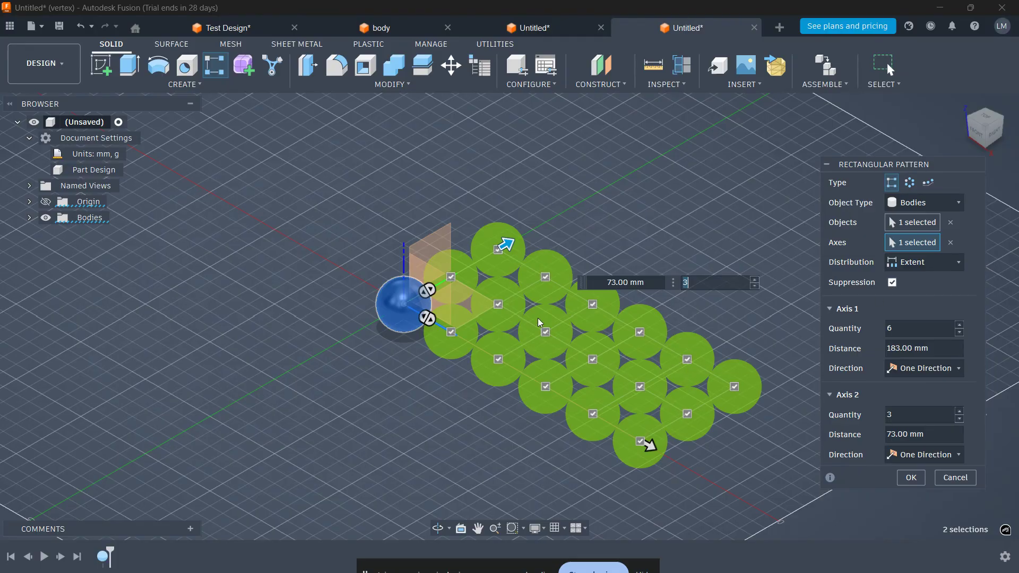
left_click(498, 305)
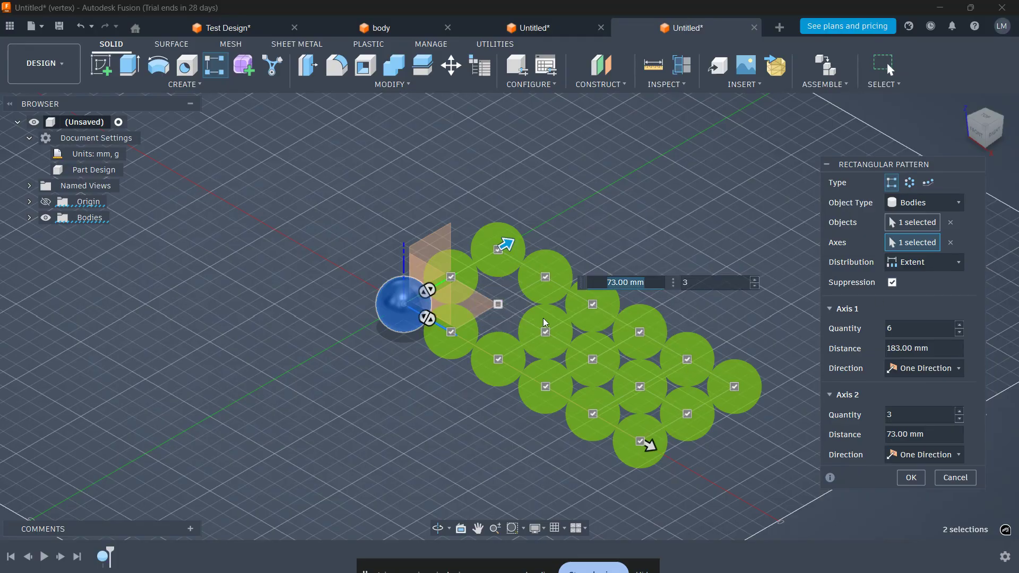
left_click(547, 331)
left_click(593, 359)
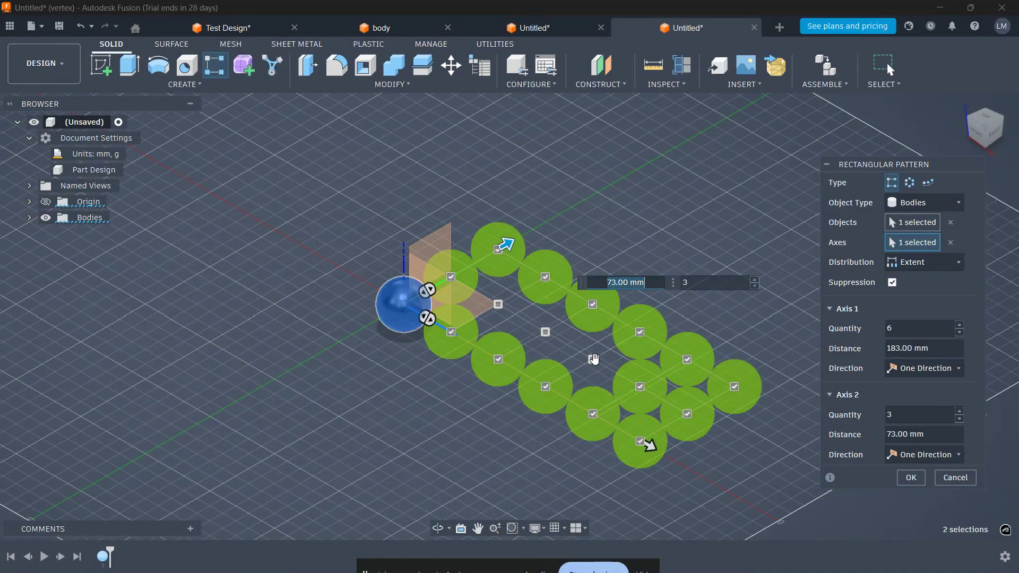
left_click(636, 384)
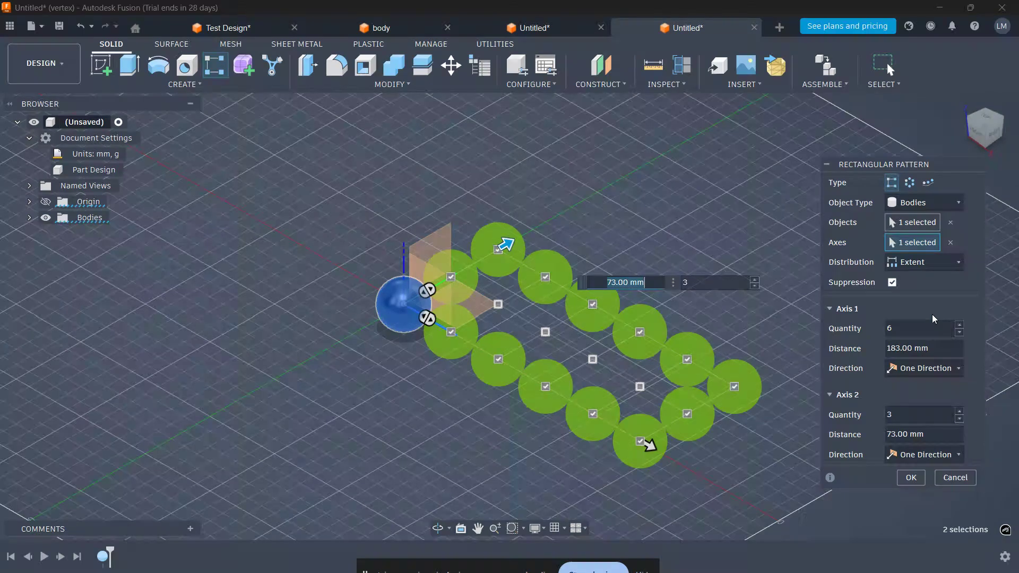
Step: Try a second-axis quantity of 5, restore it to 3, and finish the rectangular pattern
left_click(887, 415)
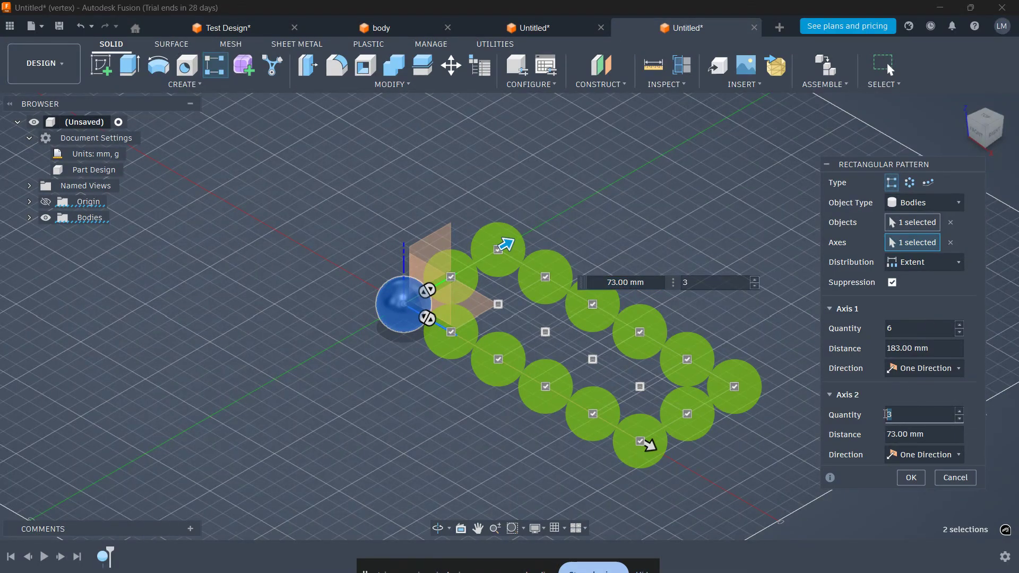
type("5")
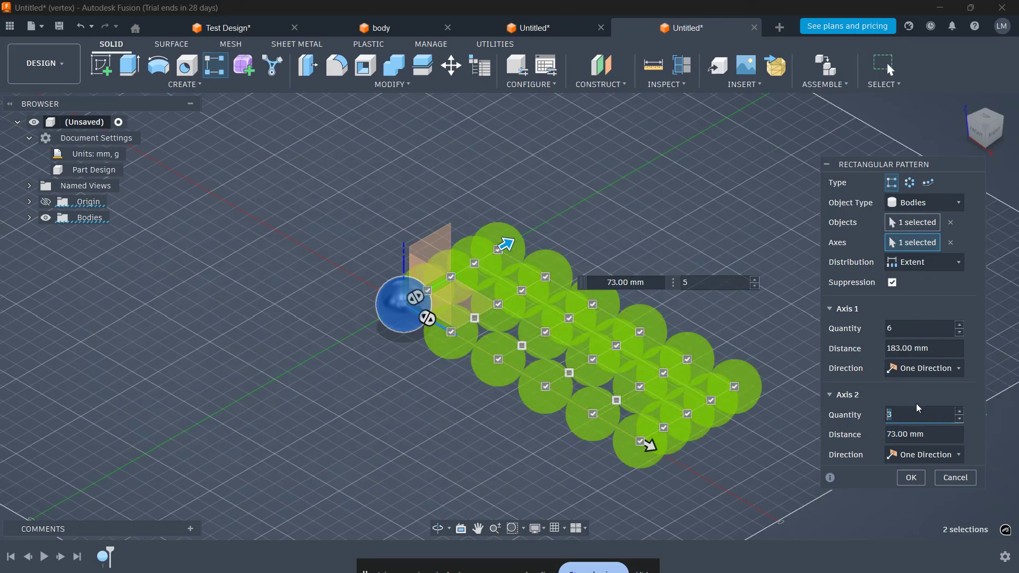
left_click(912, 478)
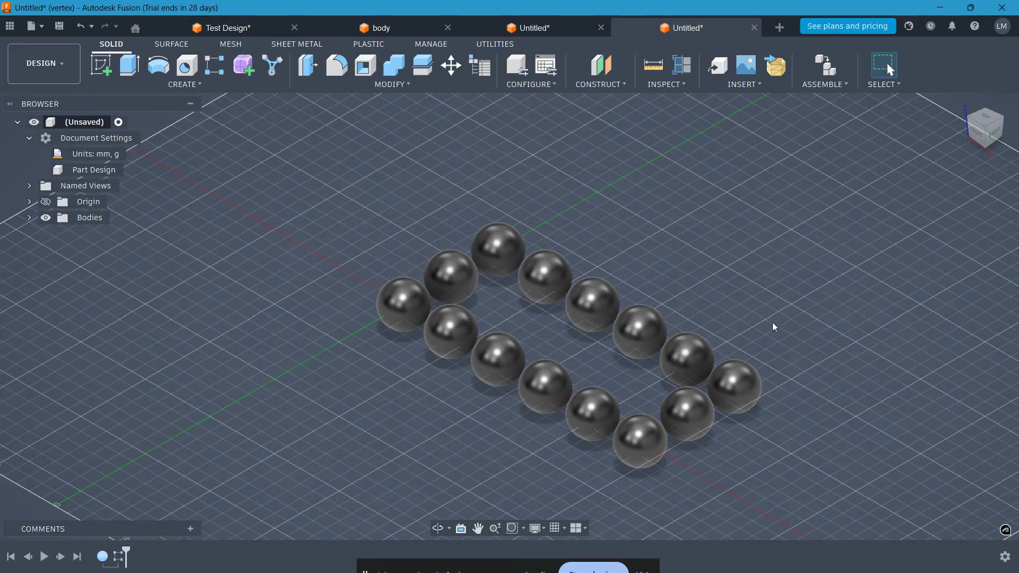
Step: Inspect the finished ring of spheres, and reopen the rectangular pattern feature to review its settings, cancelling the edit
middle_click_drag(773, 323, 735, 292, "shift")
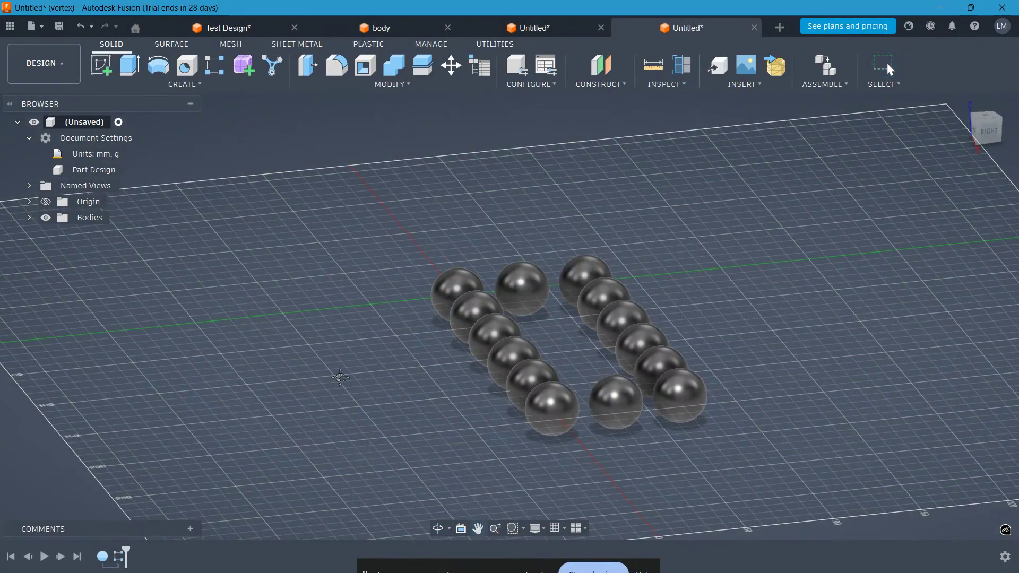
middle_click_drag(341, 377, 444, 420, "shift")
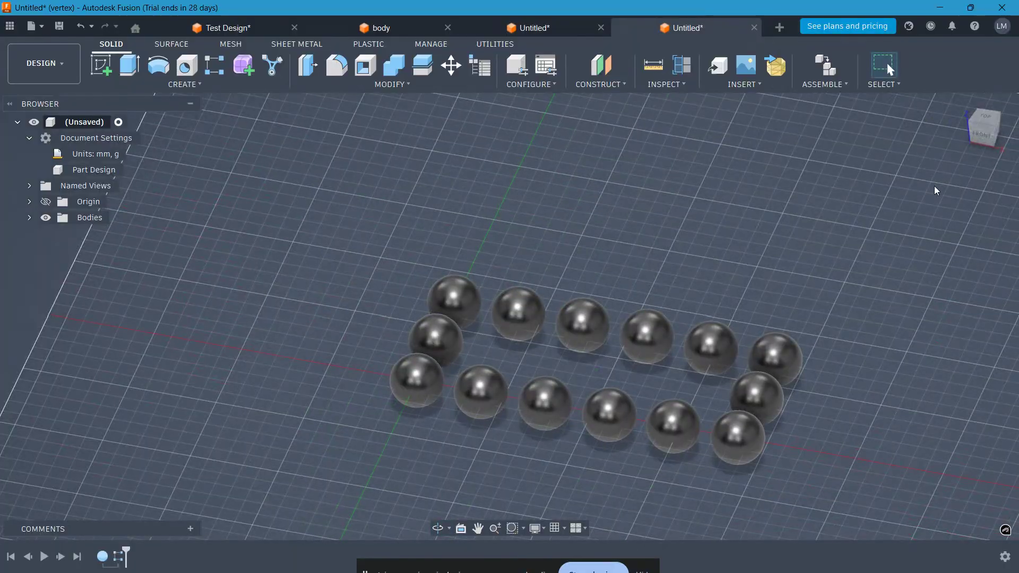
left_click(961, 101)
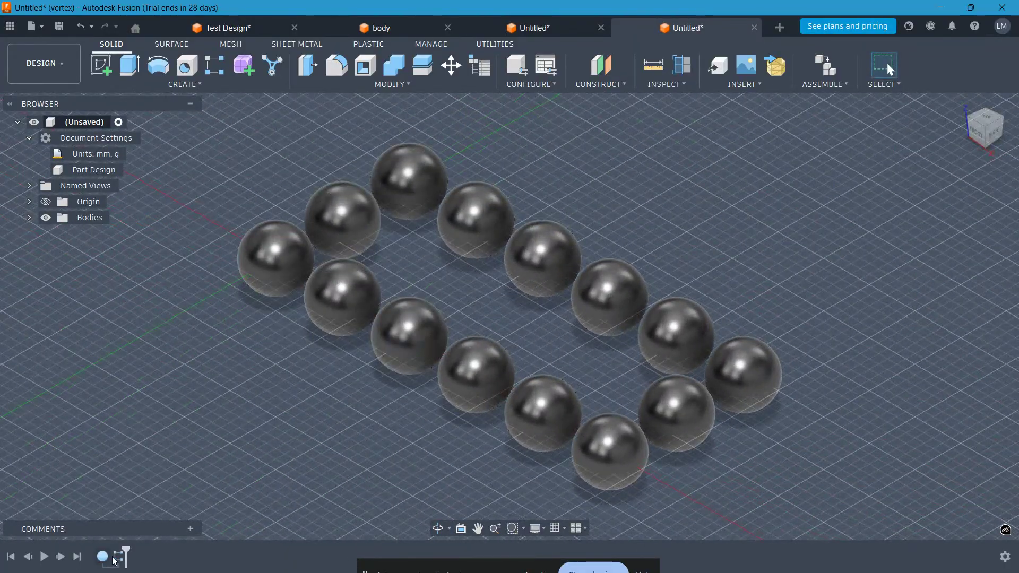
right_click(117, 557)
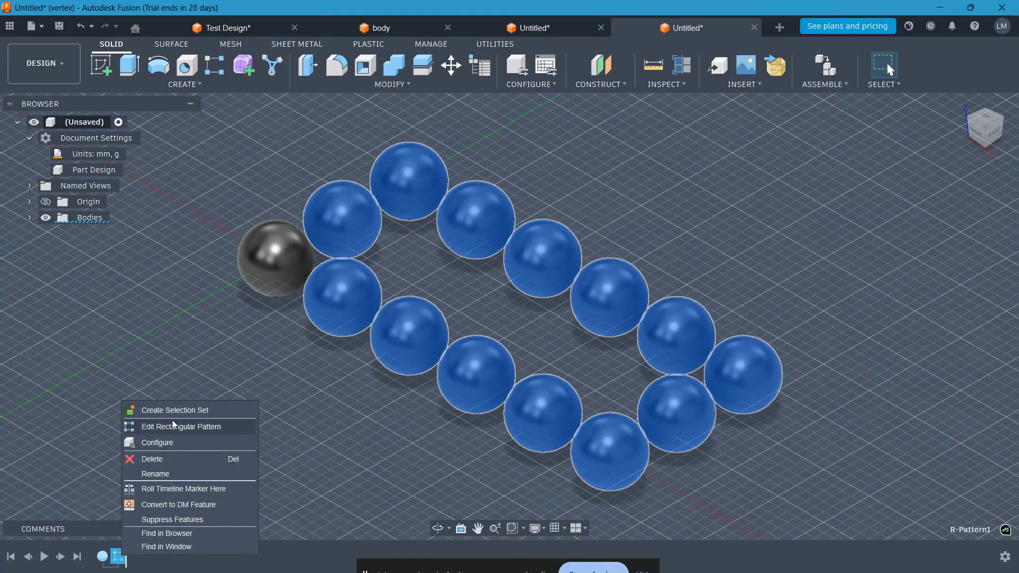
left_click(181, 427)
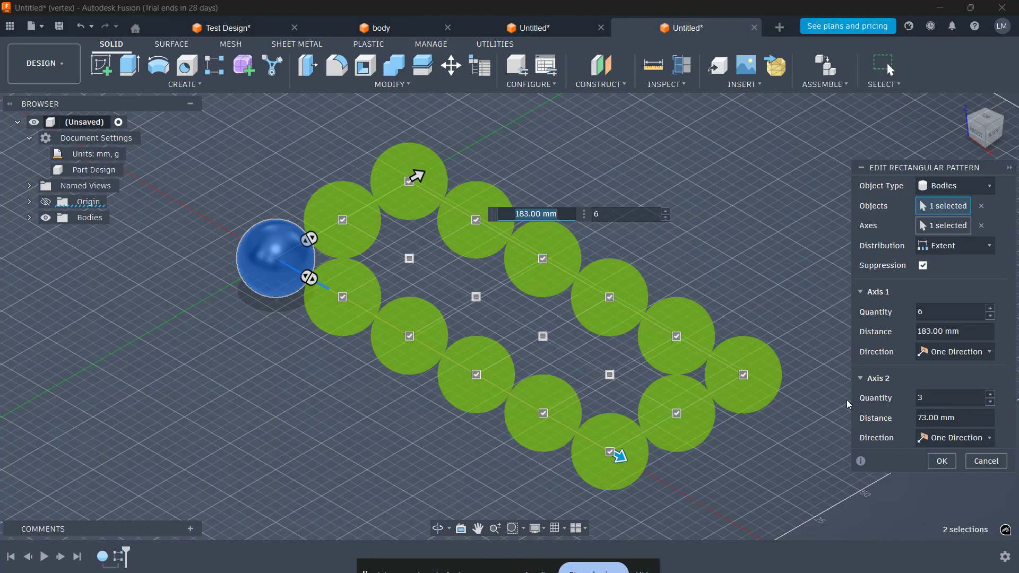
left_click(986, 462)
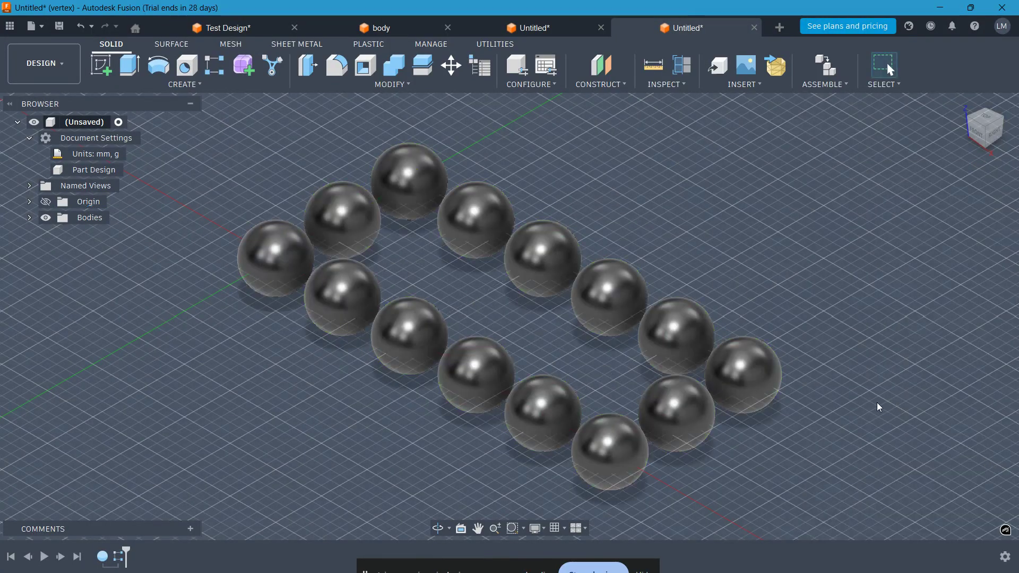